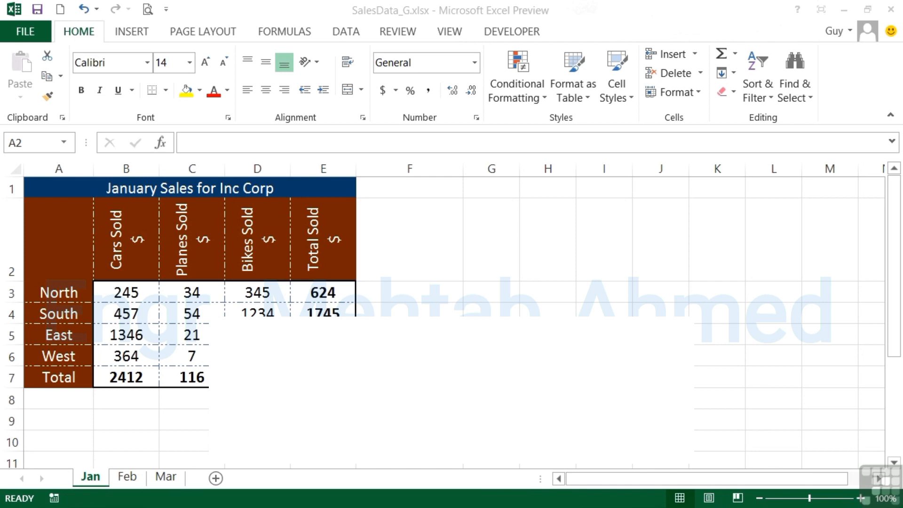
left_click(812, 103)
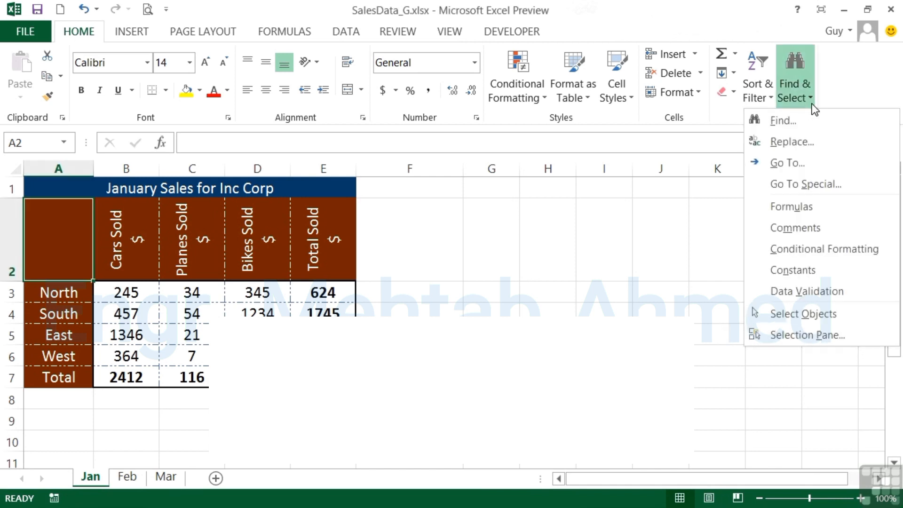
left_click(806, 122)
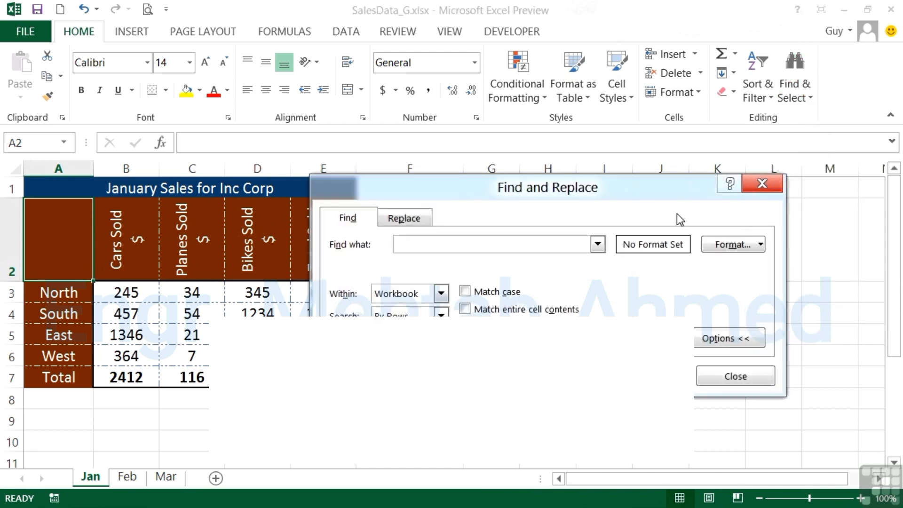
left_click(763, 184)
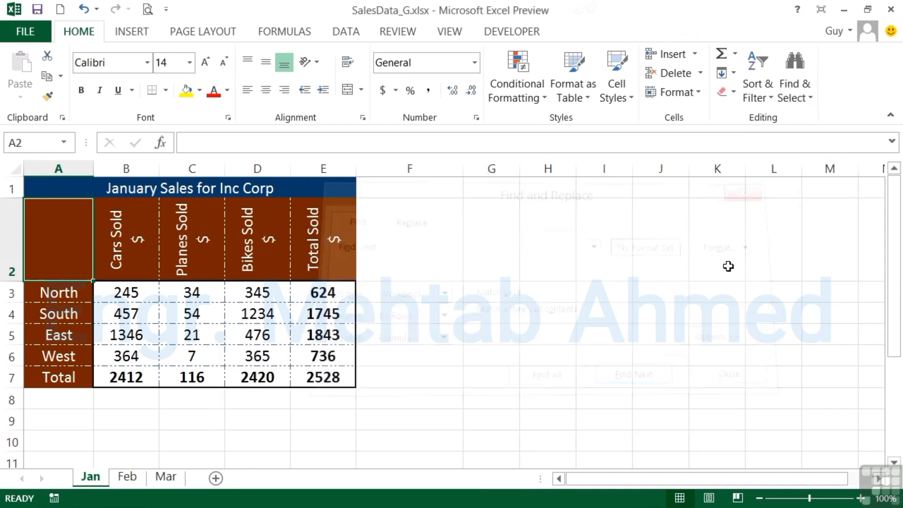
Open Find and Replace with its extended search options shown
key("ctrl+f")
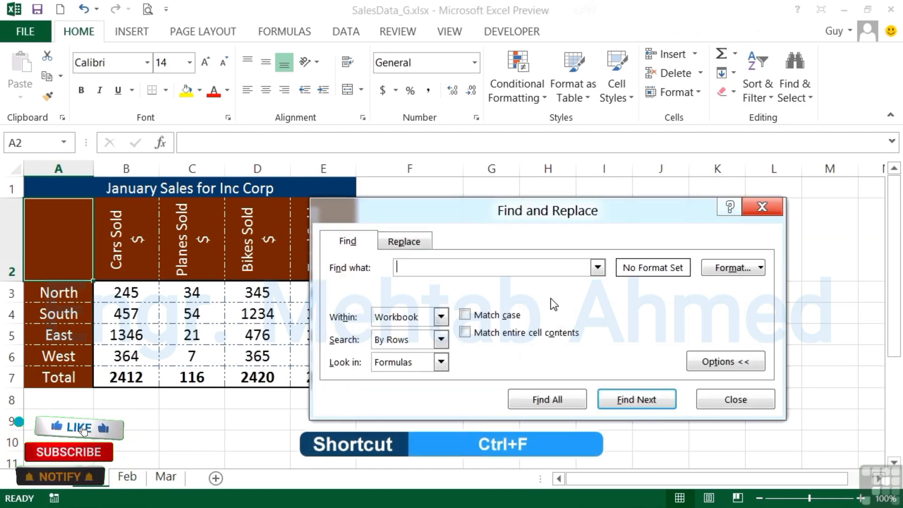
left_click(721, 360)
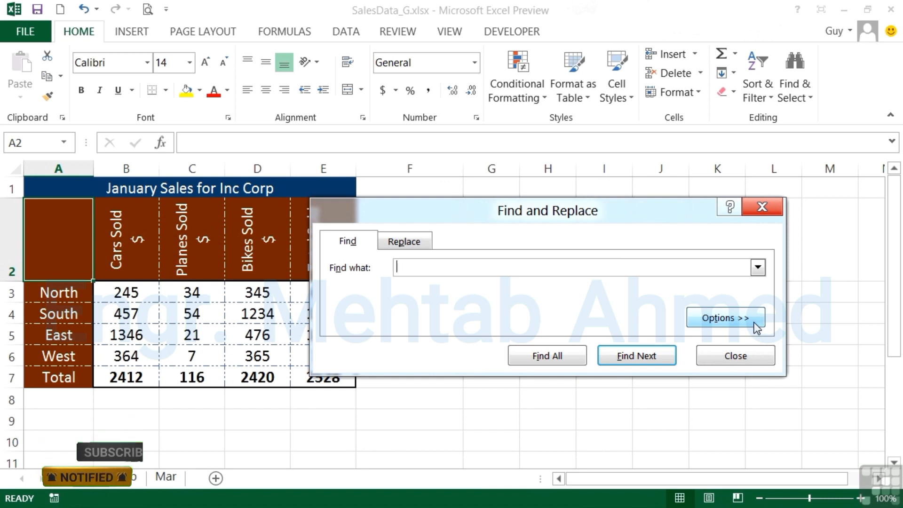
left_click(728, 322)
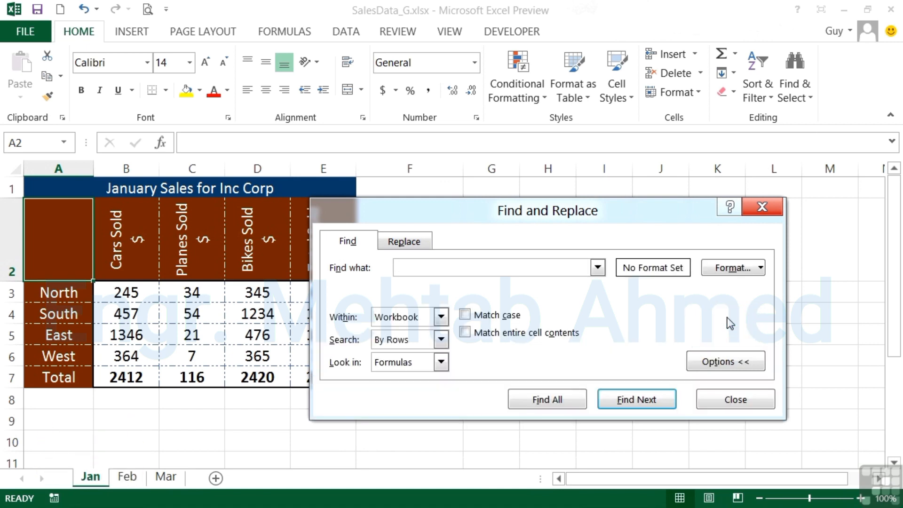
Set the search format to the Bold font style, leaving the search text empty
left_click(761, 272)
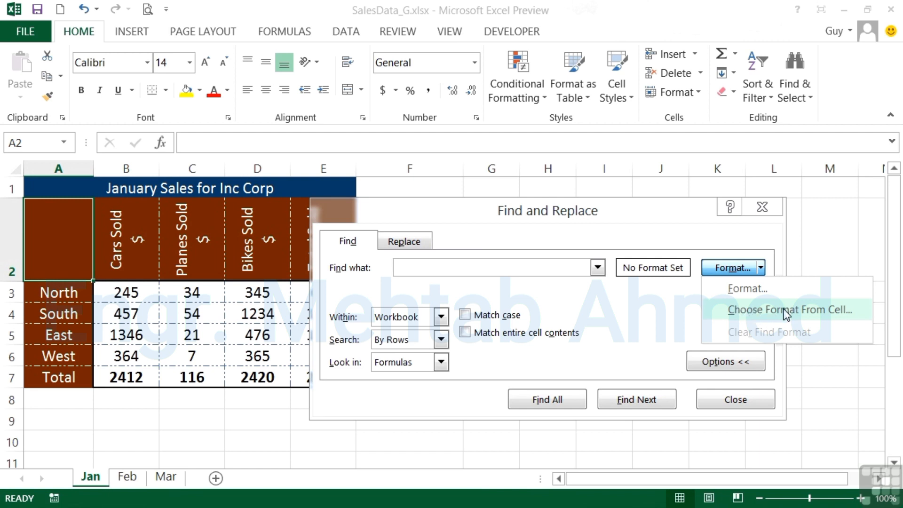
left_click(754, 290)
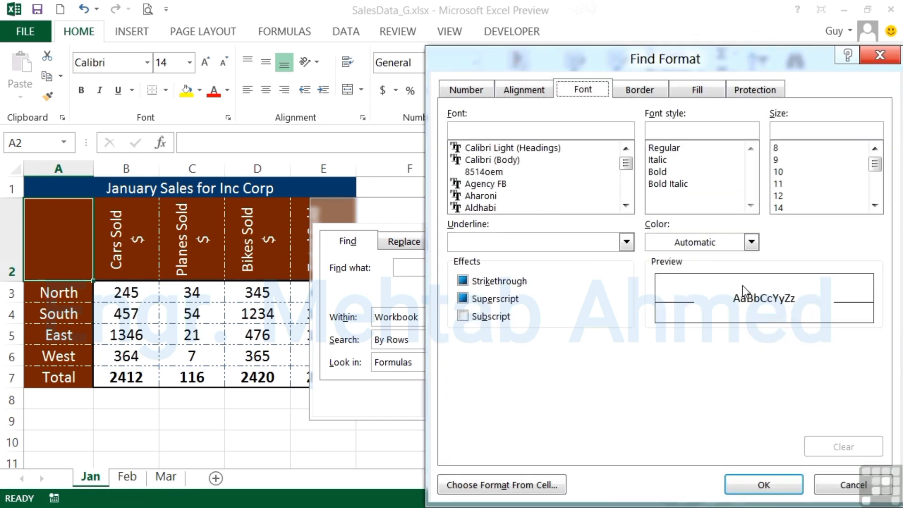
left_click(660, 170)
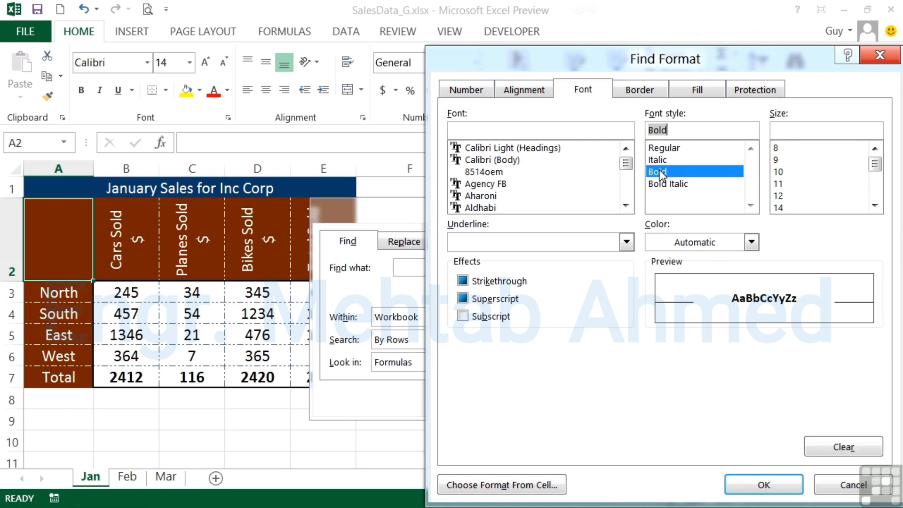
left_click(762, 485)
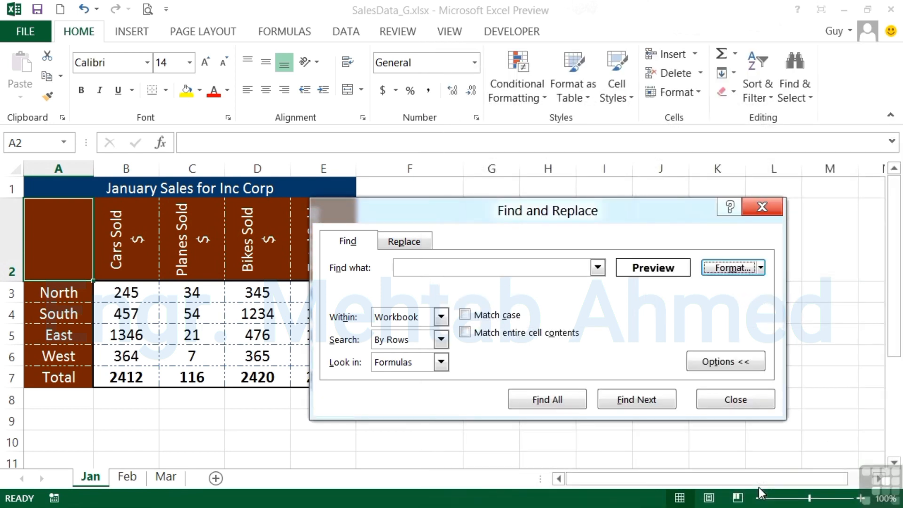
Step through the first three cells with bold formatting one at a time
left_click(636, 402)
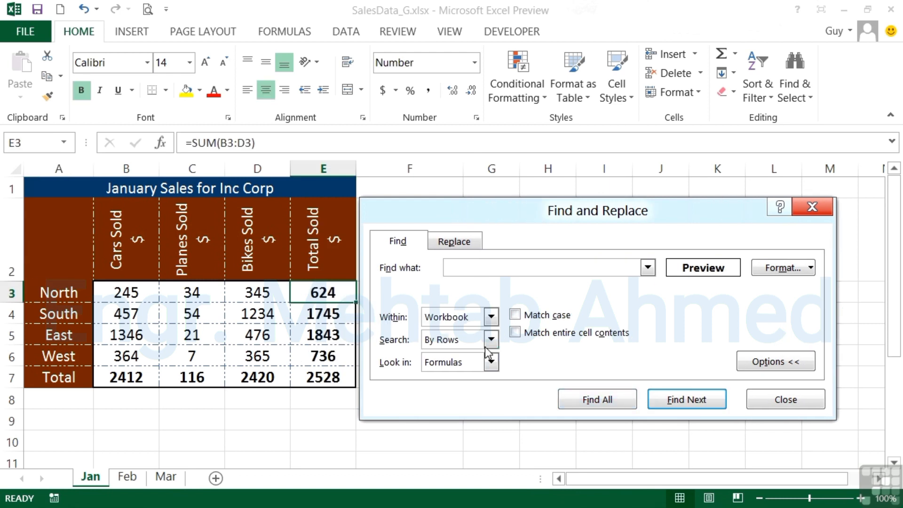
left_click(695, 406)
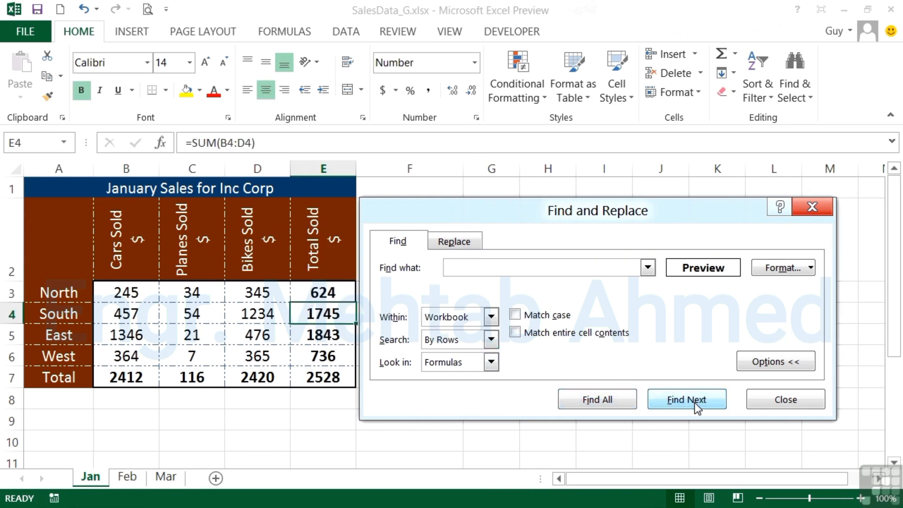
left_click(697, 406)
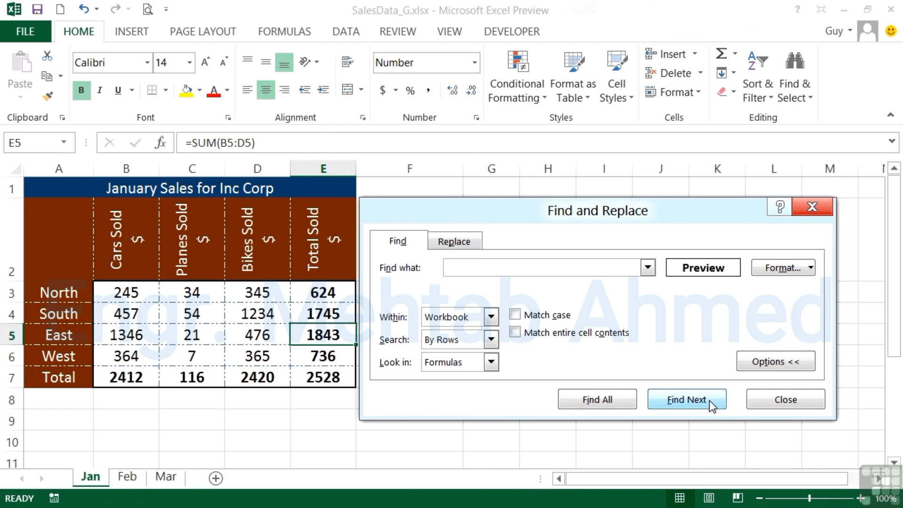
Find all bold cells within the workbook, and move and enlarge the Find and Replace window to show more of the list
left_click(491, 317)
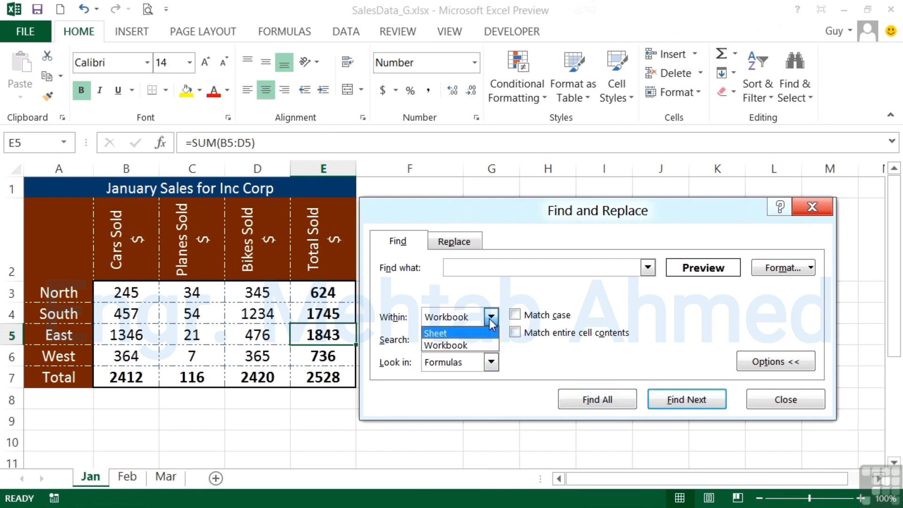
left_click(490, 318)
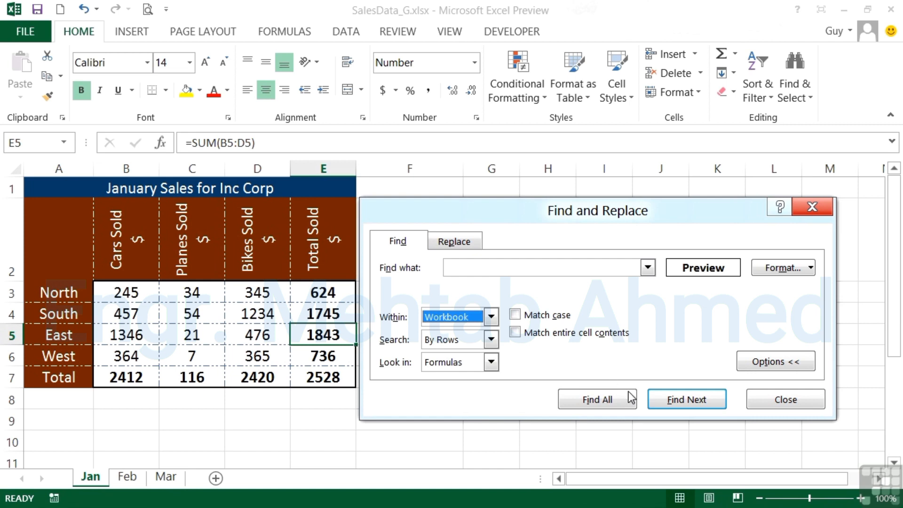
left_click(596, 400)
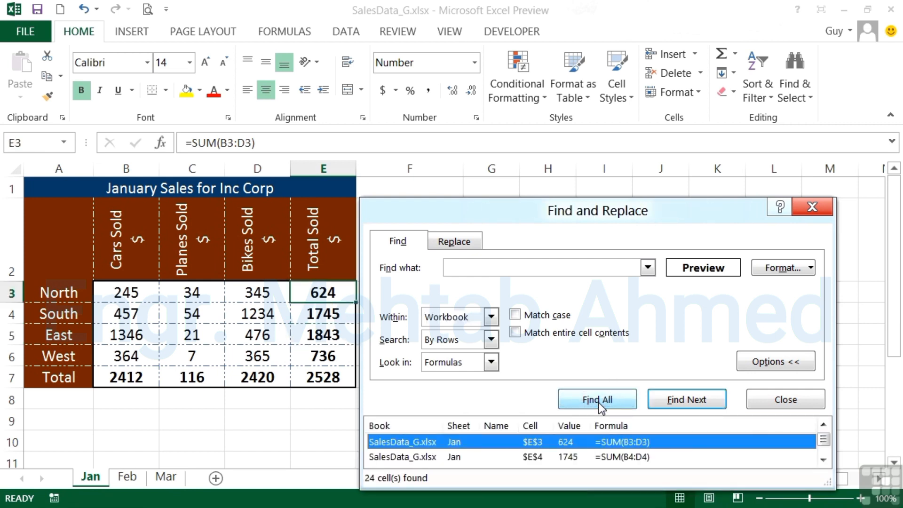
left_click_drag(598, 214, 575, 59)
left_click_drag(671, 335, 673, 489)
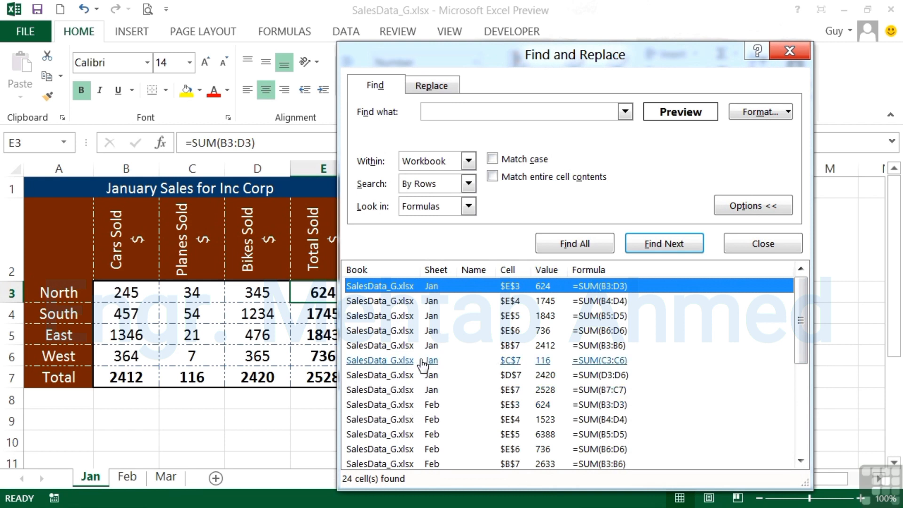
Review the listed bold cells across the sheets and go to the result for cell E4 on the Feb sheet
scroll(440, 382, "down", 1)
scroll(447, 400, "down", 3)
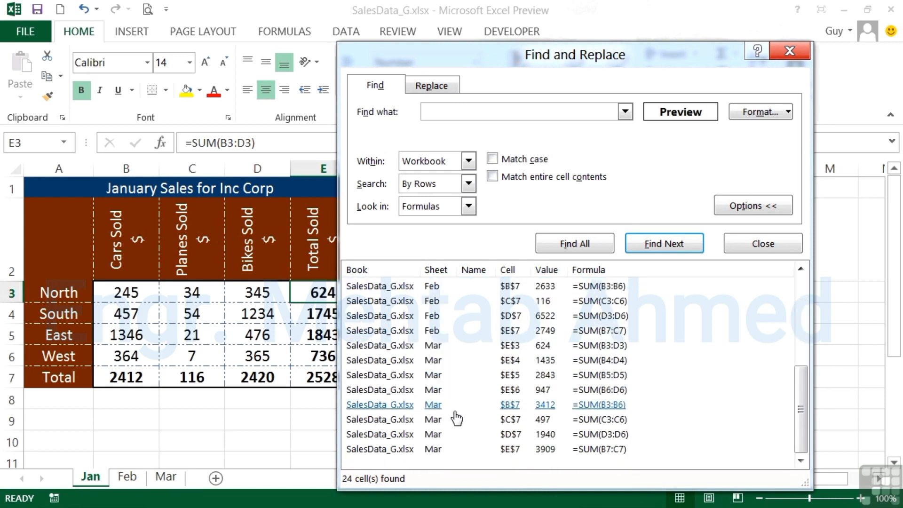
scroll(454, 421, "up", 4)
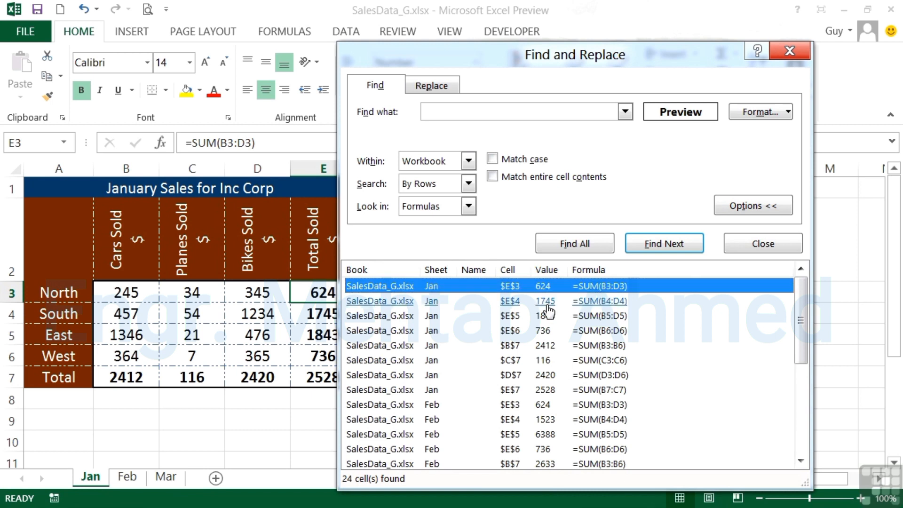
scroll(457, 386, "down", 1)
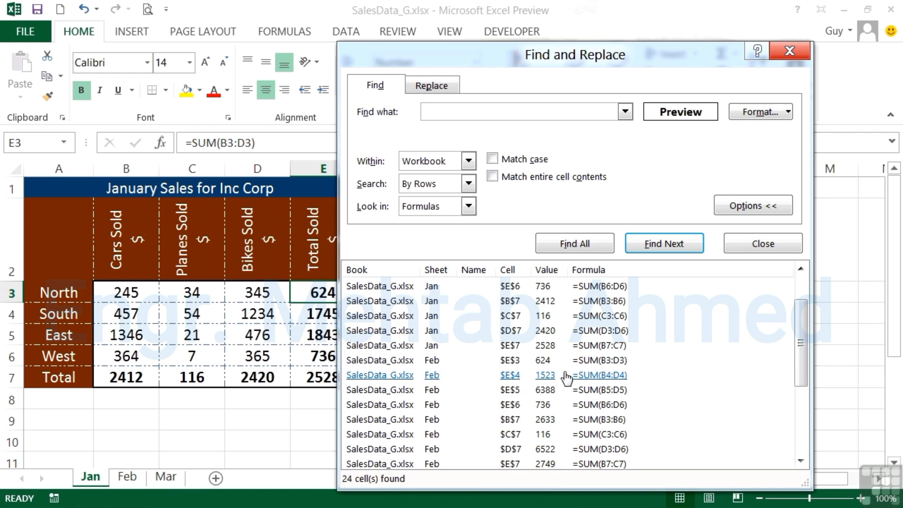
left_click(383, 376)
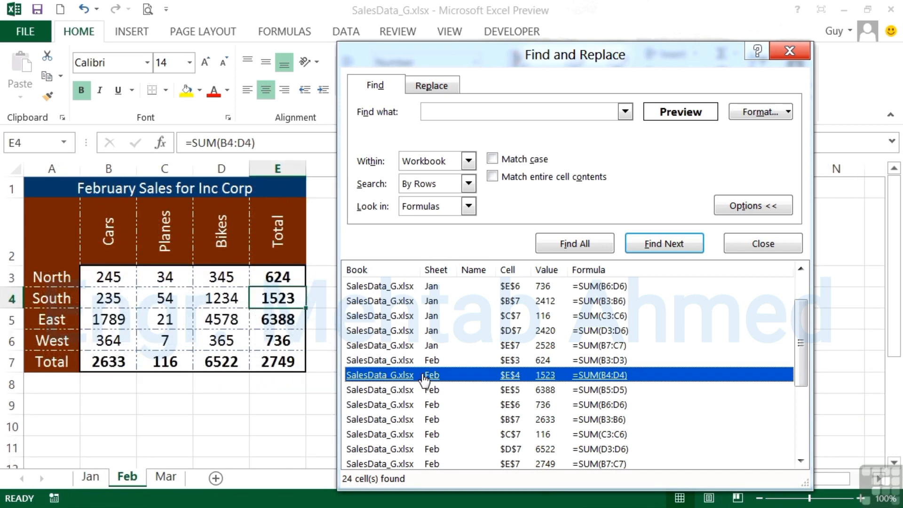
scroll(424, 379, "up", 1)
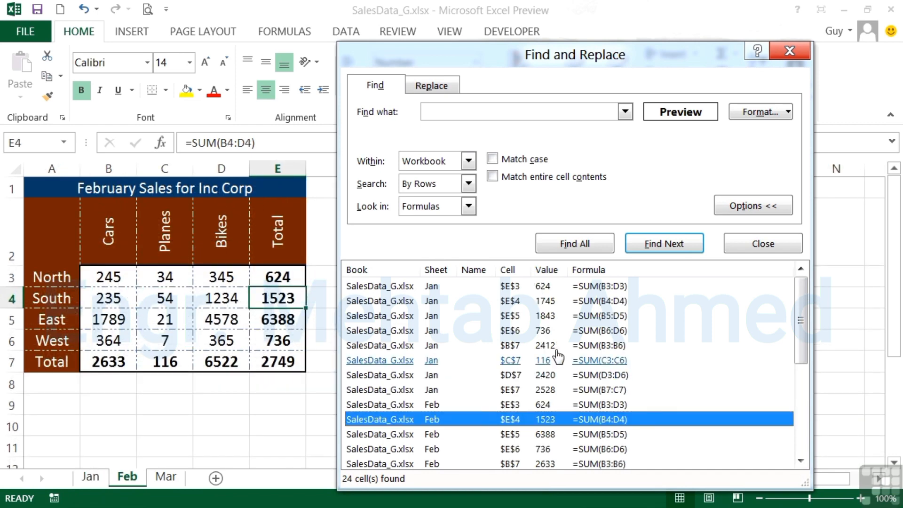
Clear the bold search format and set the search format to a white font color
left_click(788, 112)
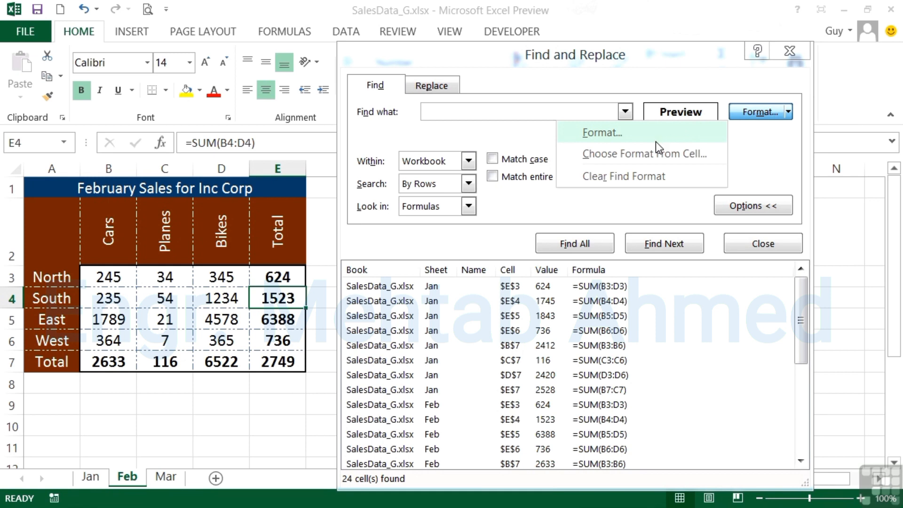
left_click(632, 177)
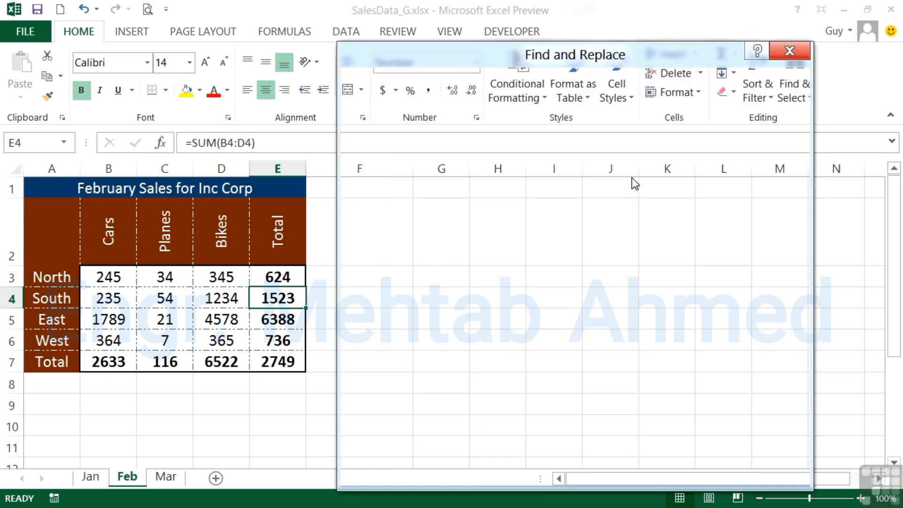
left_click(789, 113)
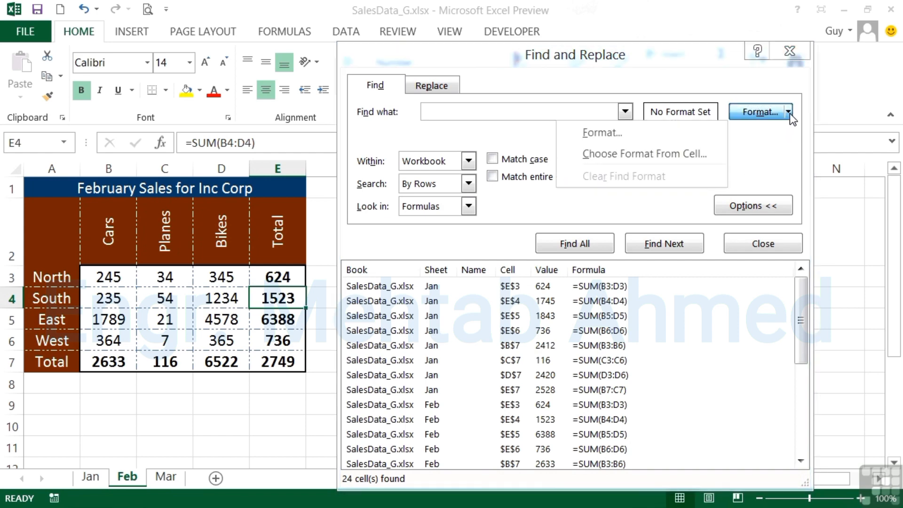
left_click(692, 135)
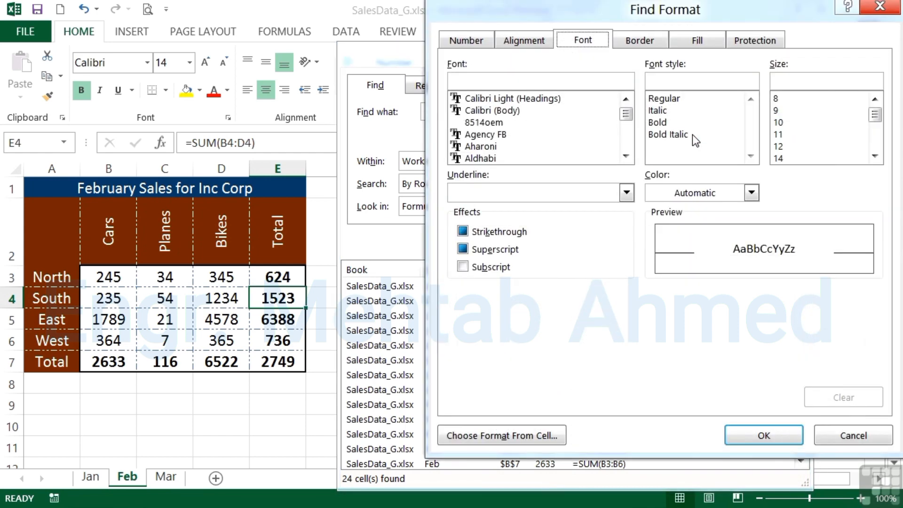
left_click(752, 192)
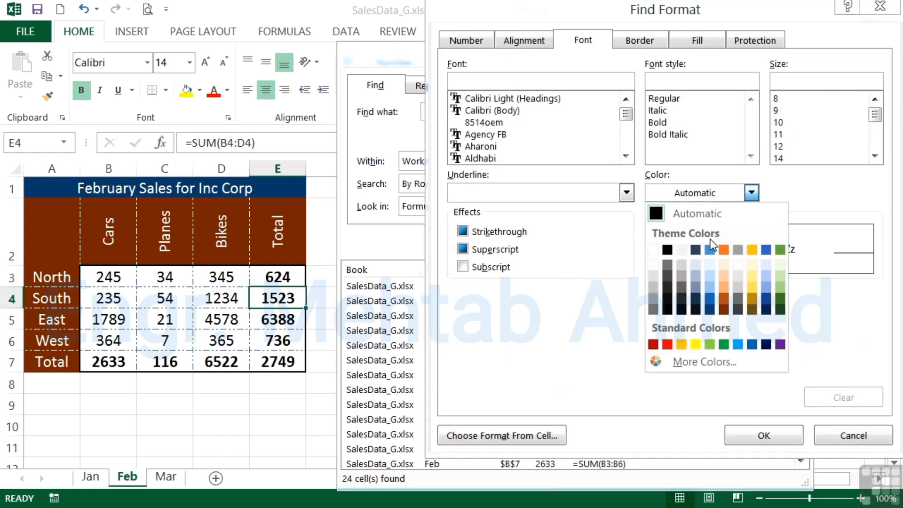
left_click(654, 250)
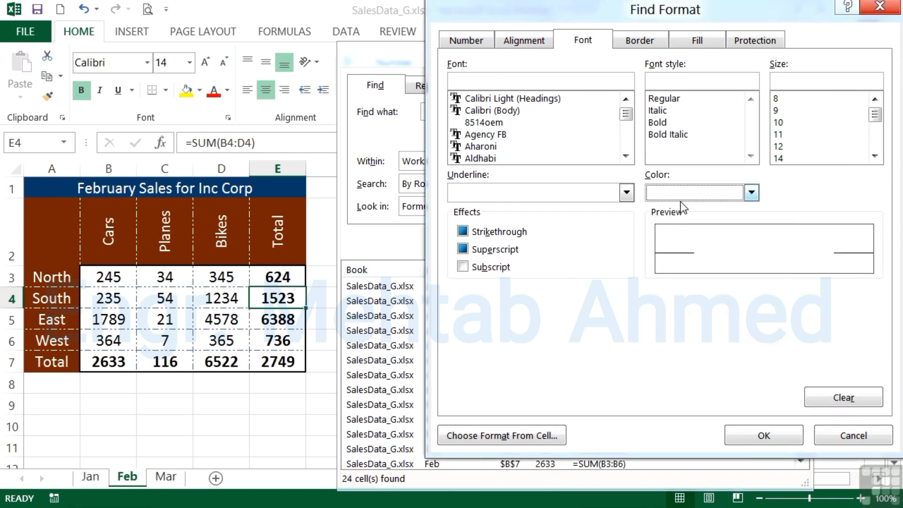
left_click(772, 435)
Find all cells with white text in the workbook, review the list, and go to cell A1 on the Feb sheet
left_click(576, 244)
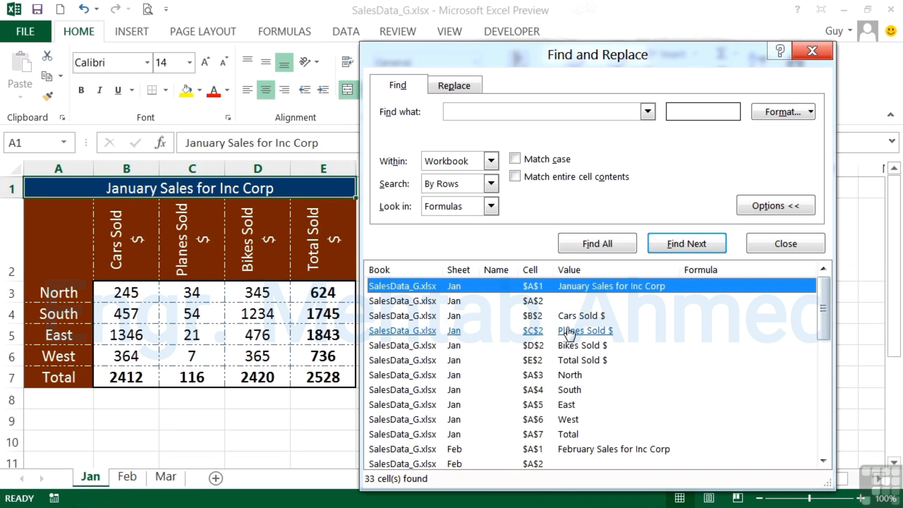
scroll(544, 339, "down", 6)
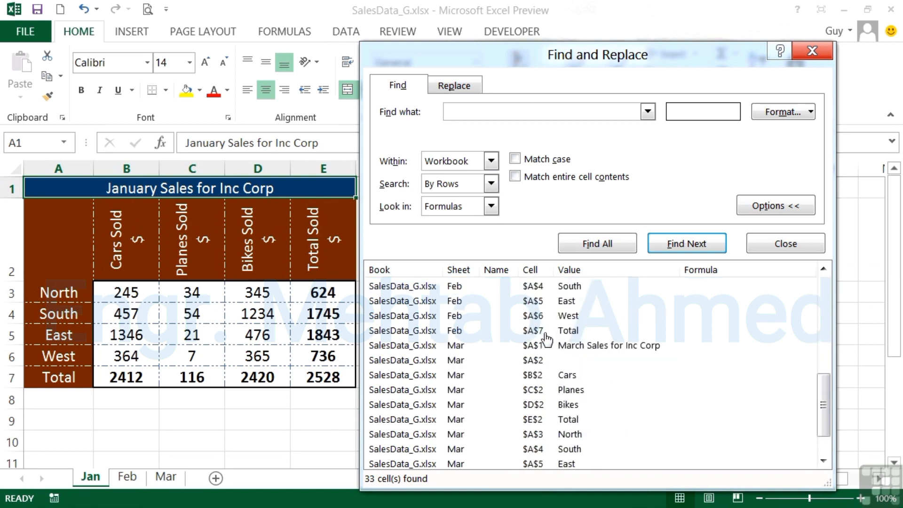
scroll(546, 338, "down", 1)
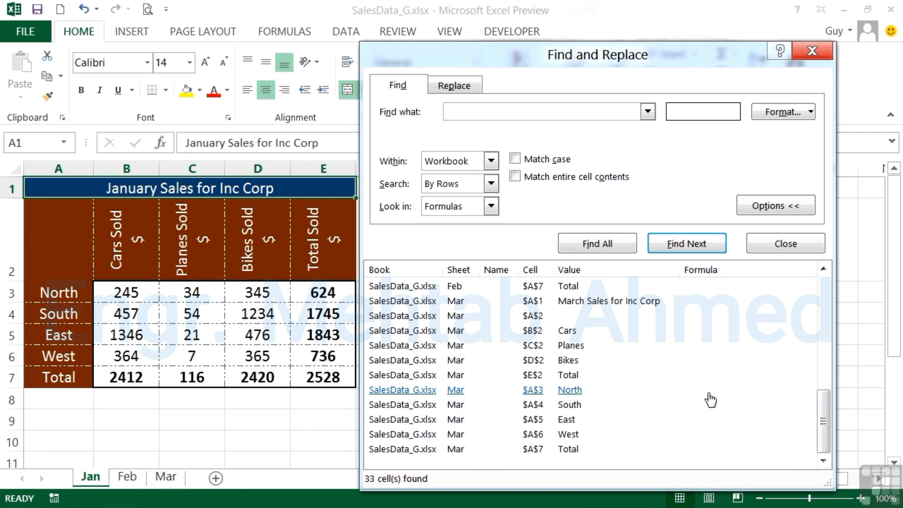
scroll(582, 405, "up", 6)
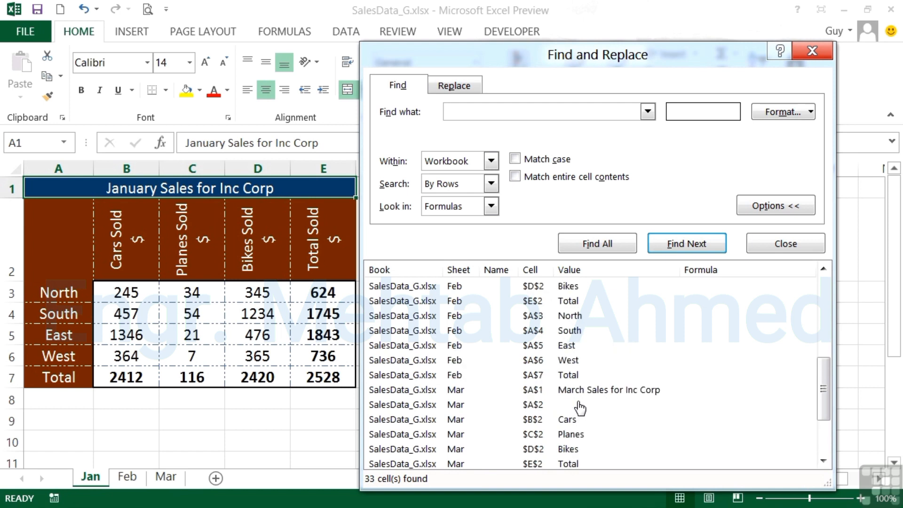
scroll(581, 409, "up", 1)
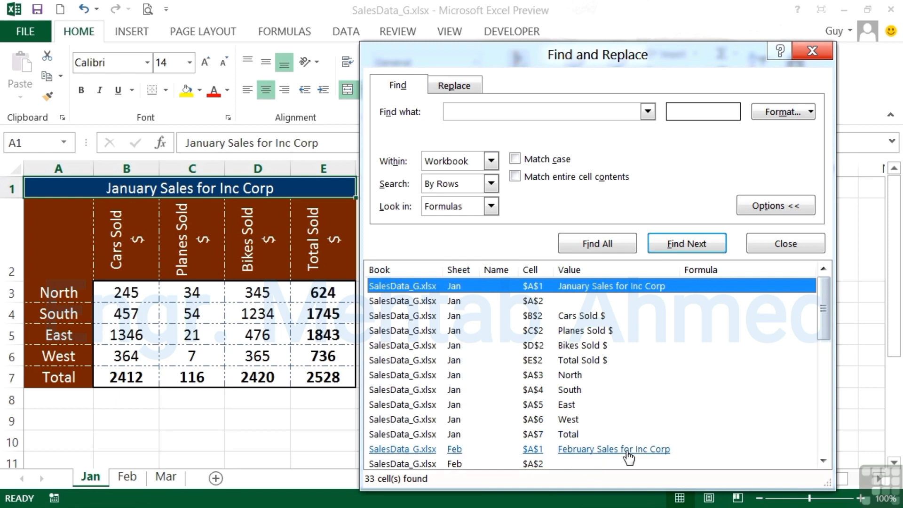
left_click(592, 451)
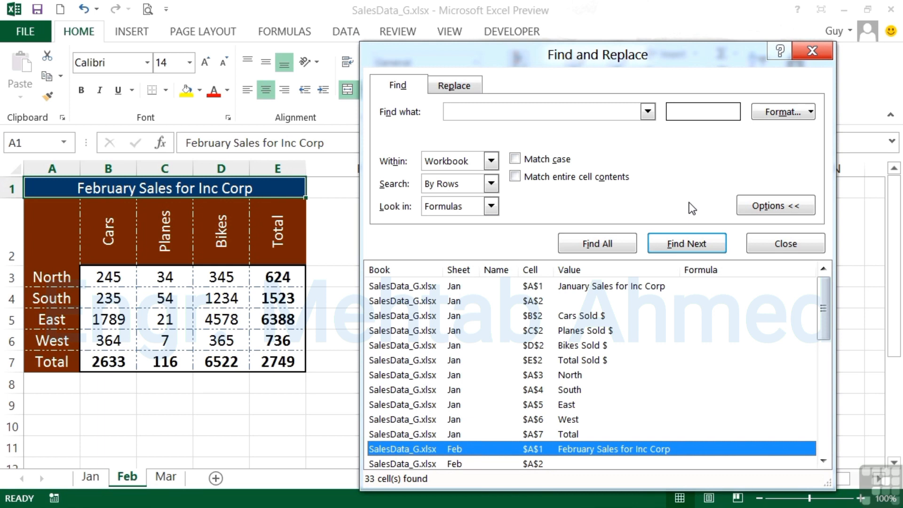
Clear the white font color search format and close the Find and Replace window
left_click(811, 112)
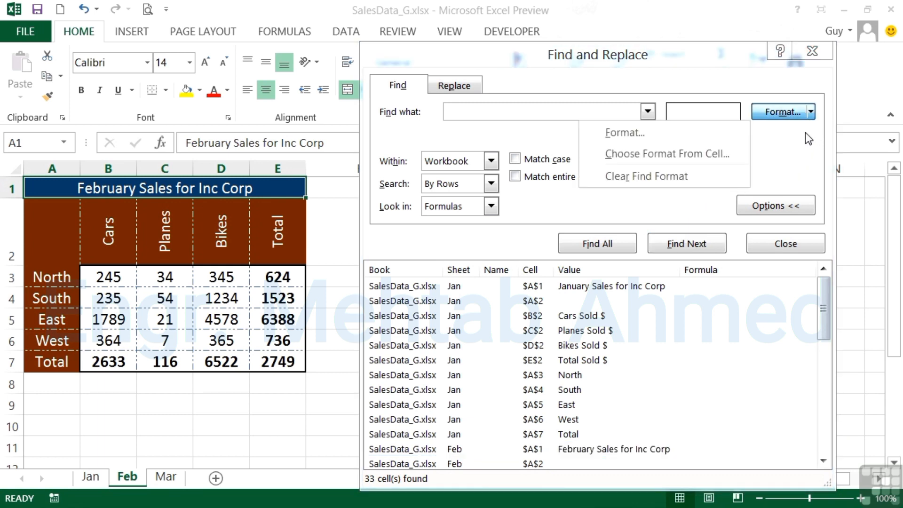
left_click(699, 179)
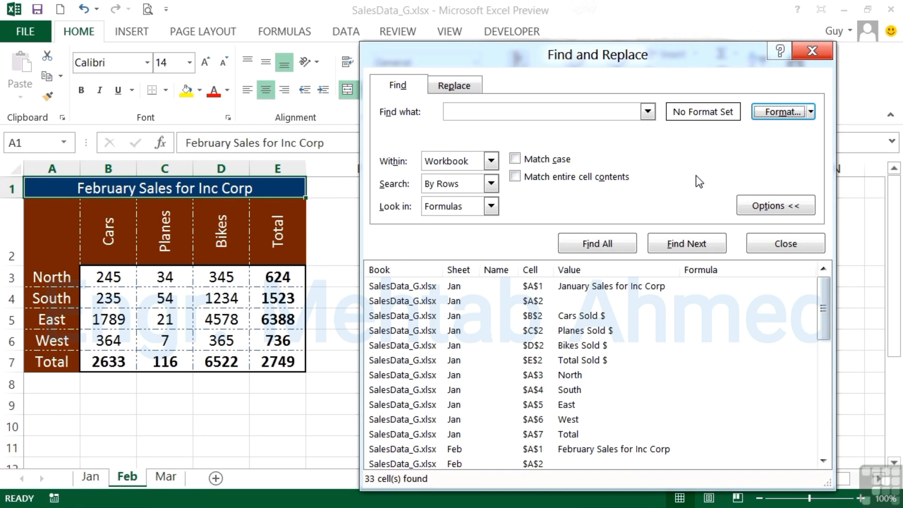
left_click(770, 248)
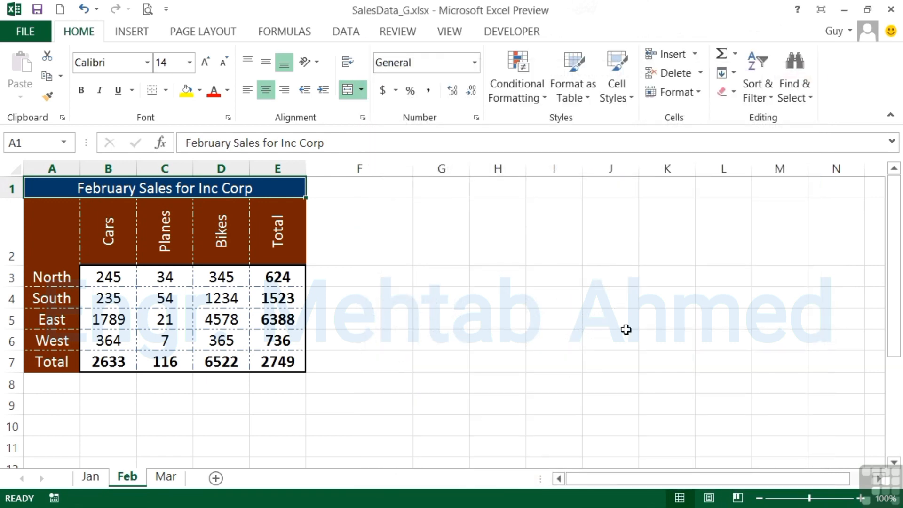
Start a Replace operation and set the format to find to the Bold font style
left_click(801, 98)
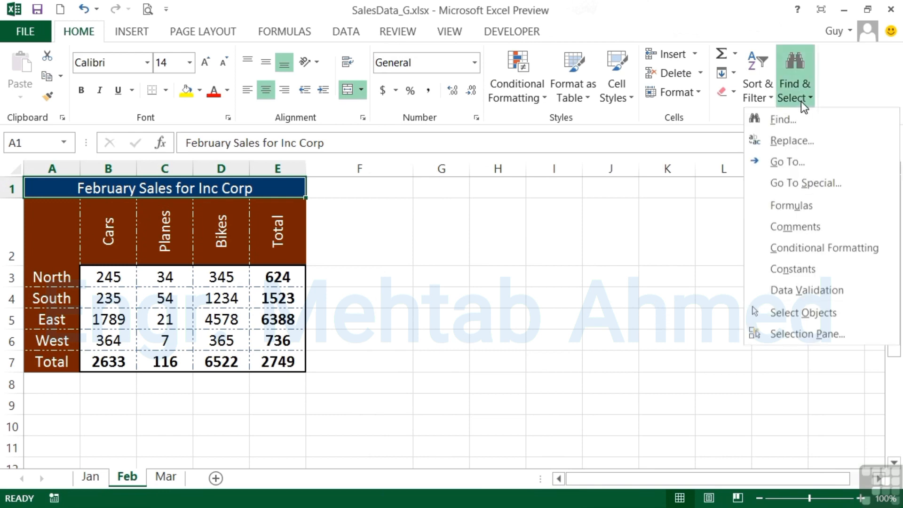
left_click(806, 130)
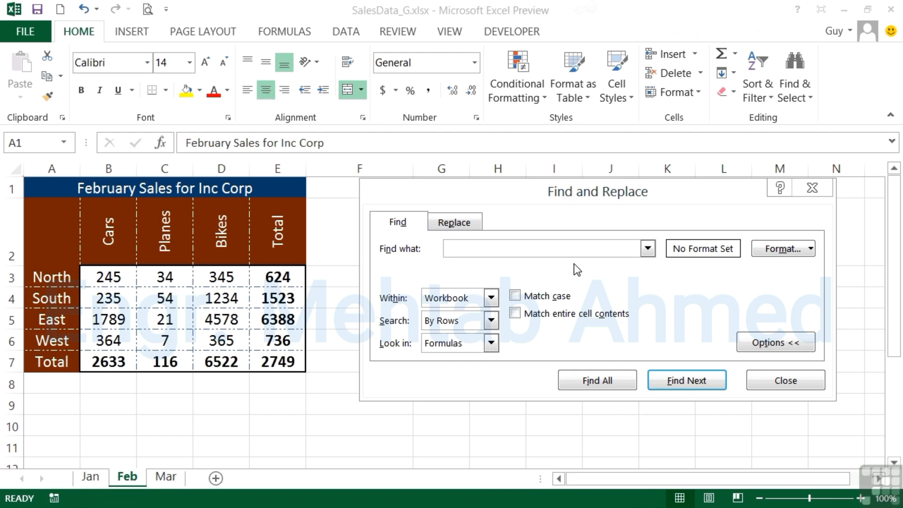
left_click(451, 224)
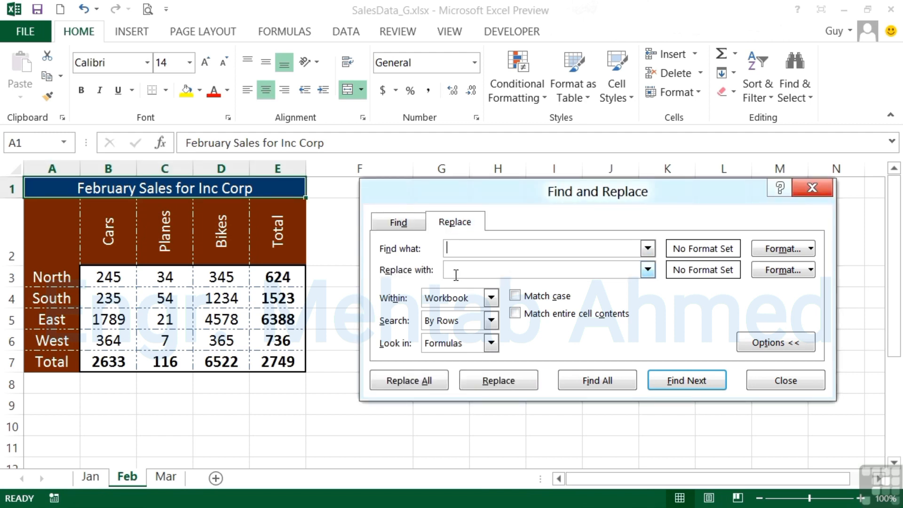
left_click(811, 250)
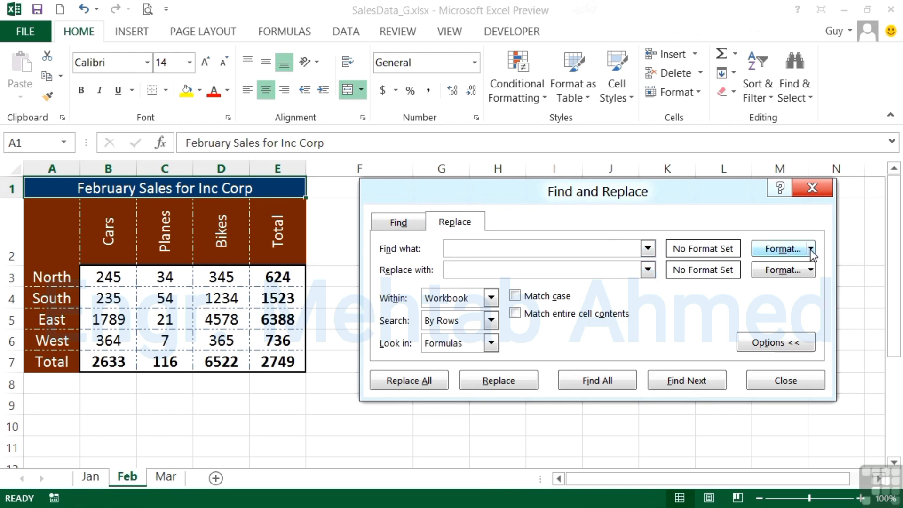
left_click(683, 273)
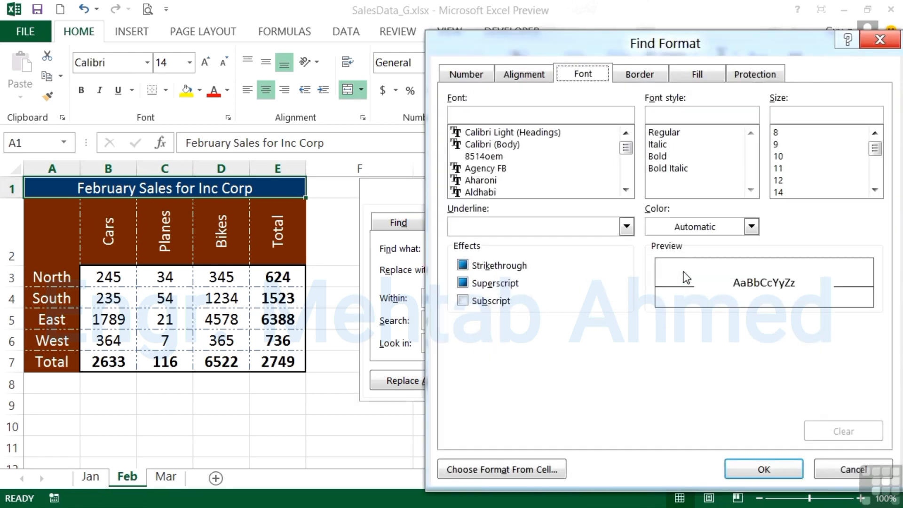
left_click(673, 157)
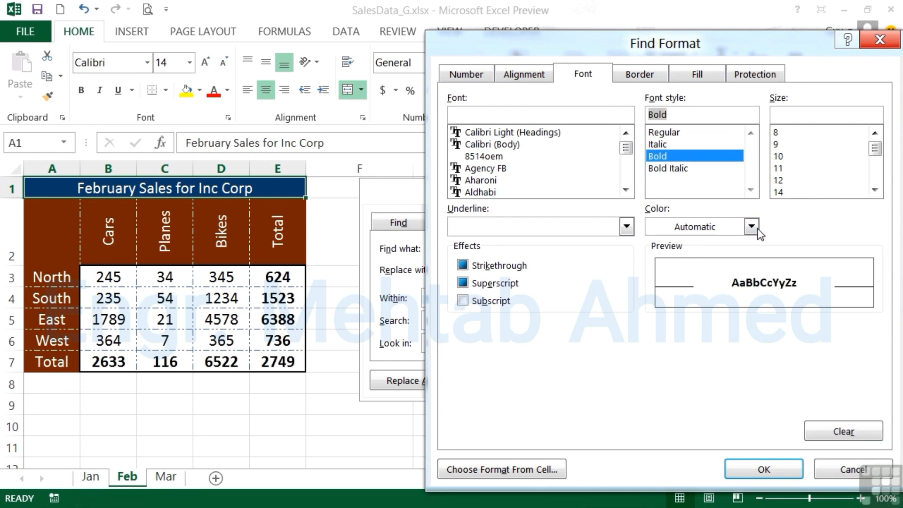
left_click(766, 468)
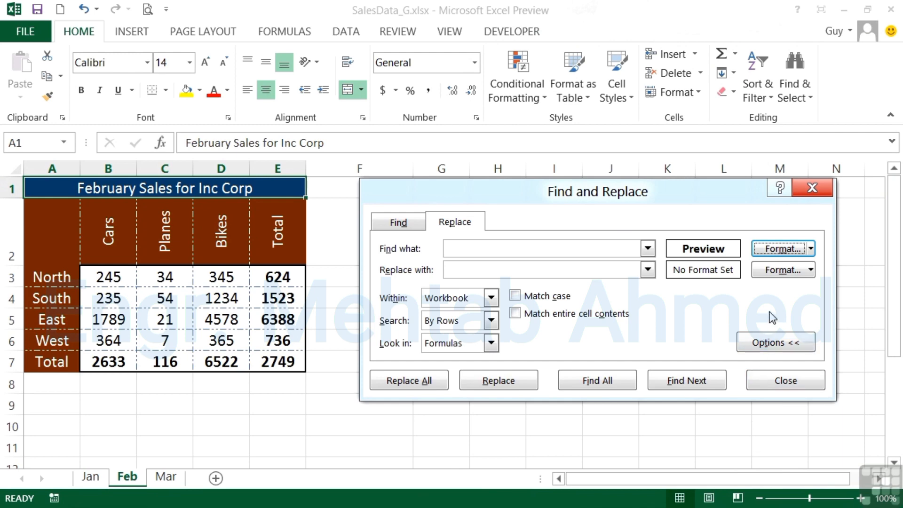
Set the replacement format to the Italic font style
left_click(811, 270)
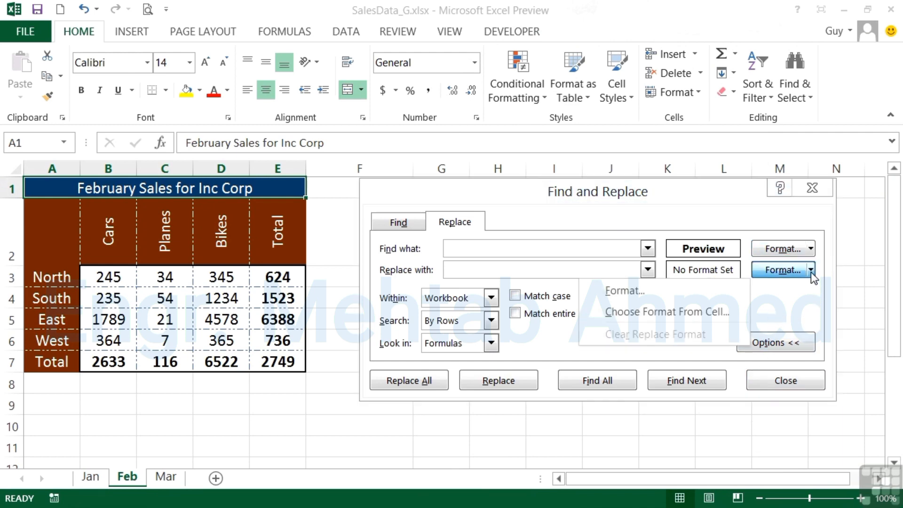
left_click(712, 295)
left_click(671, 163)
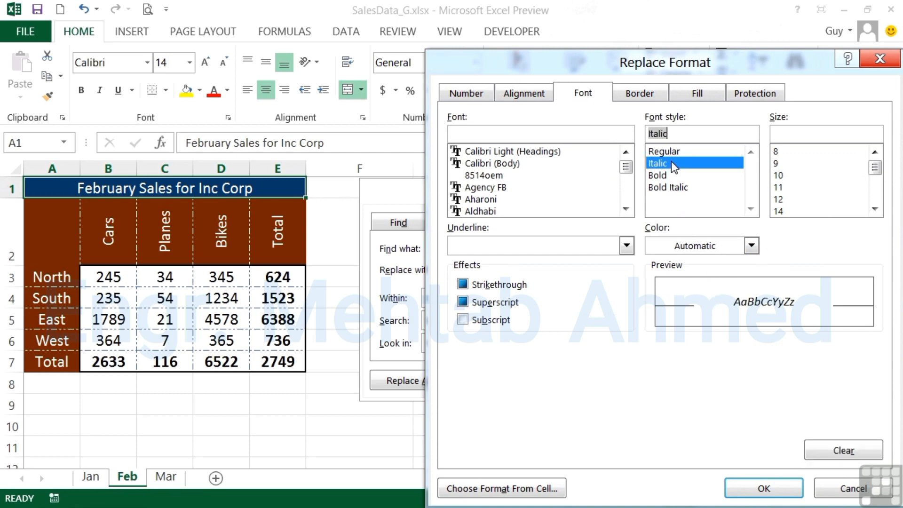
left_click(765, 488)
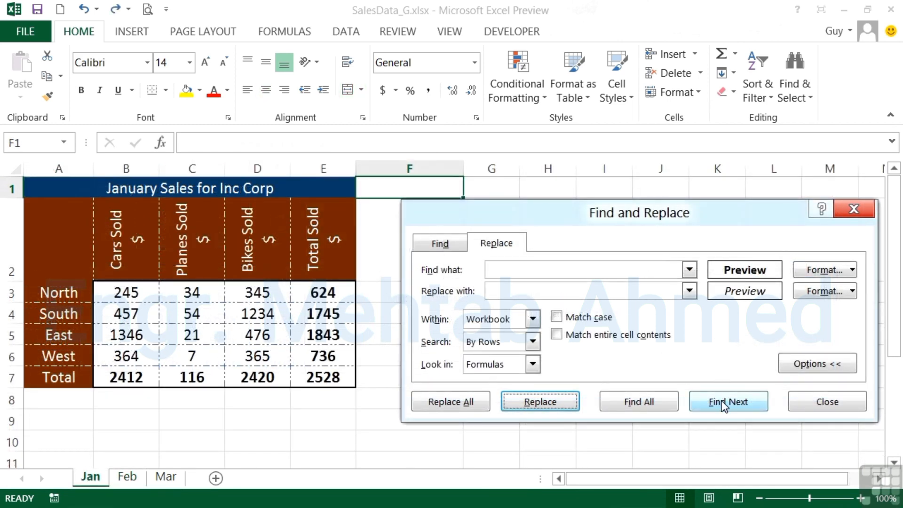
Replace bold with italic individually in cells E3 and E4 on the Jan sheet, and in all remaining matches across the workbook
left_click(724, 403)
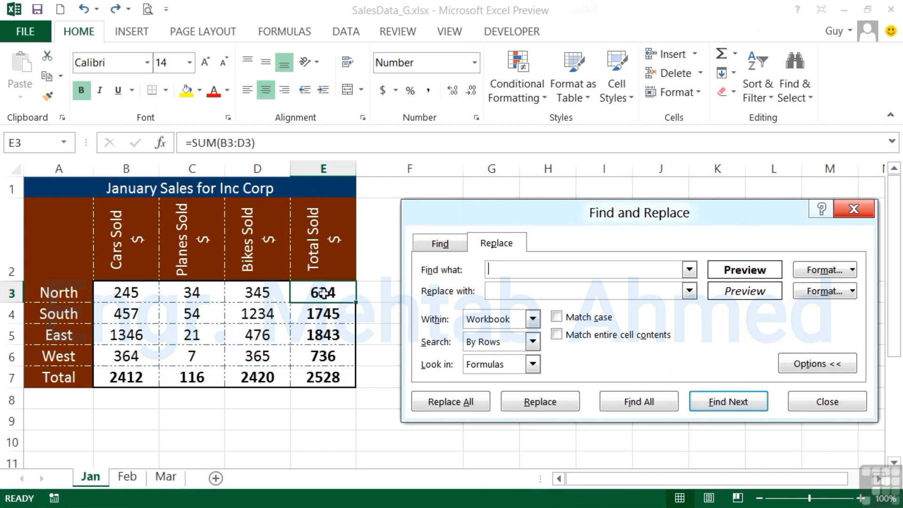
left_click(547, 403)
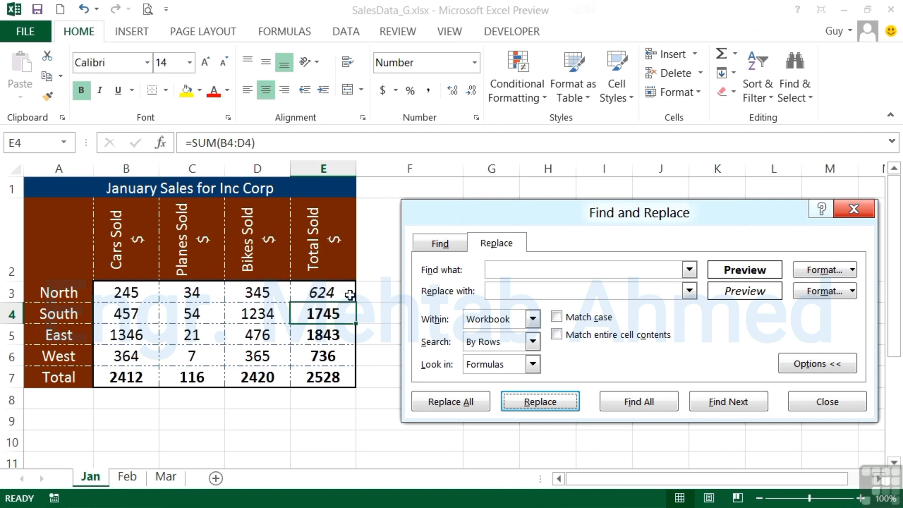
left_click(543, 402)
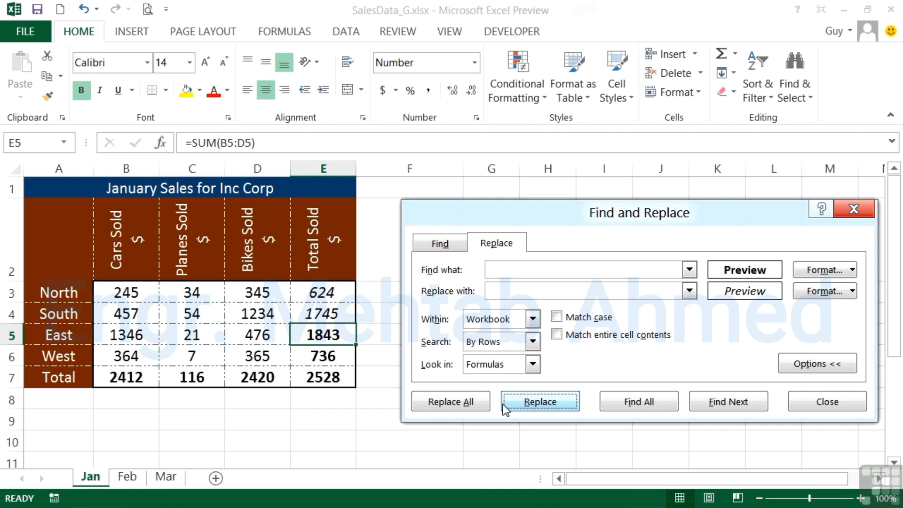
left_click(462, 404)
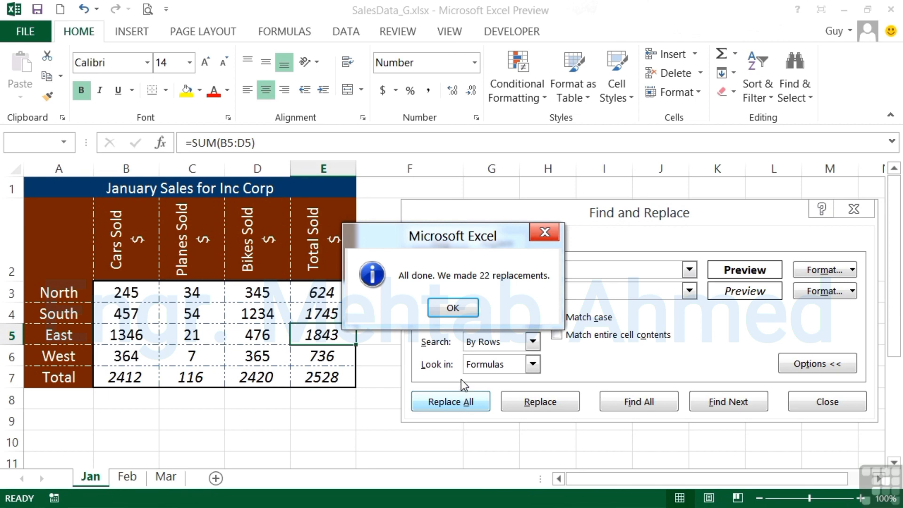
left_click(460, 308)
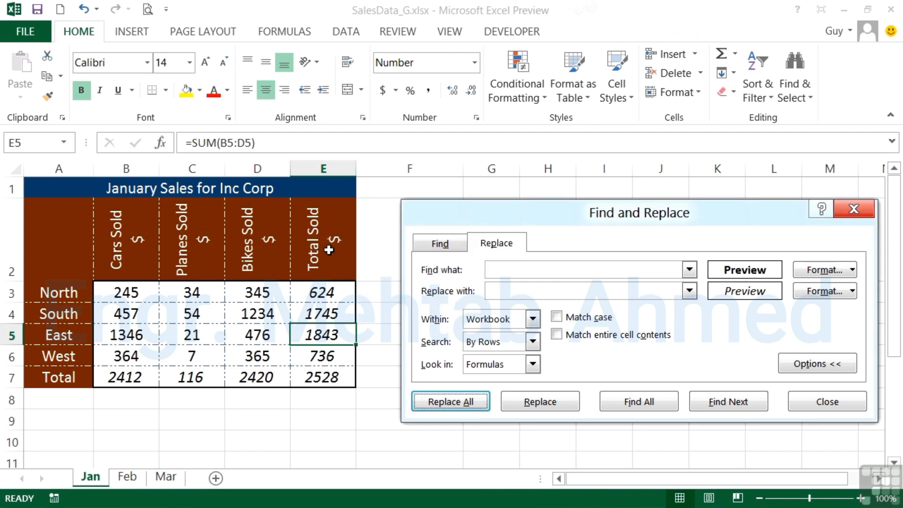
Clear both the bold find format and the italic replacement format
left_click(851, 271)
left_click(707, 334)
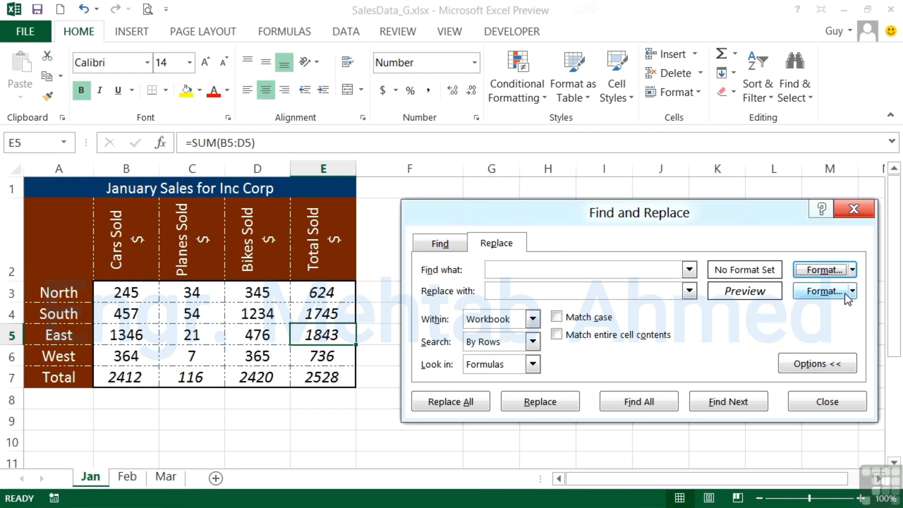
left_click(853, 292)
left_click(725, 355)
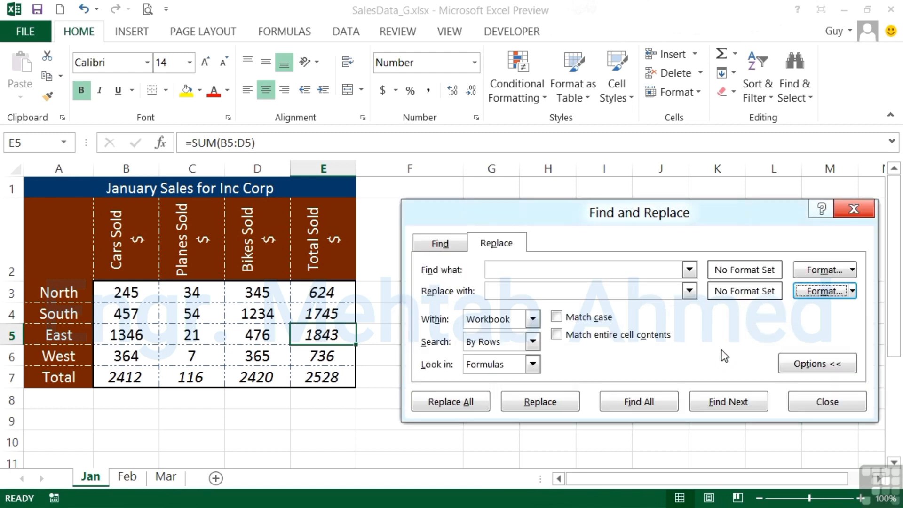
Set the format to find to the dark brown fill used in the tables' header cells
left_click(853, 271)
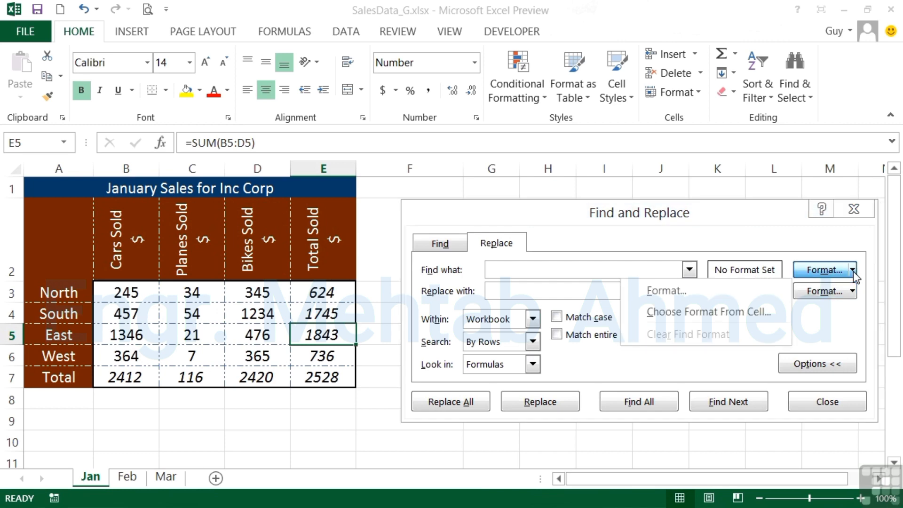
left_click(727, 289)
left_click(698, 90)
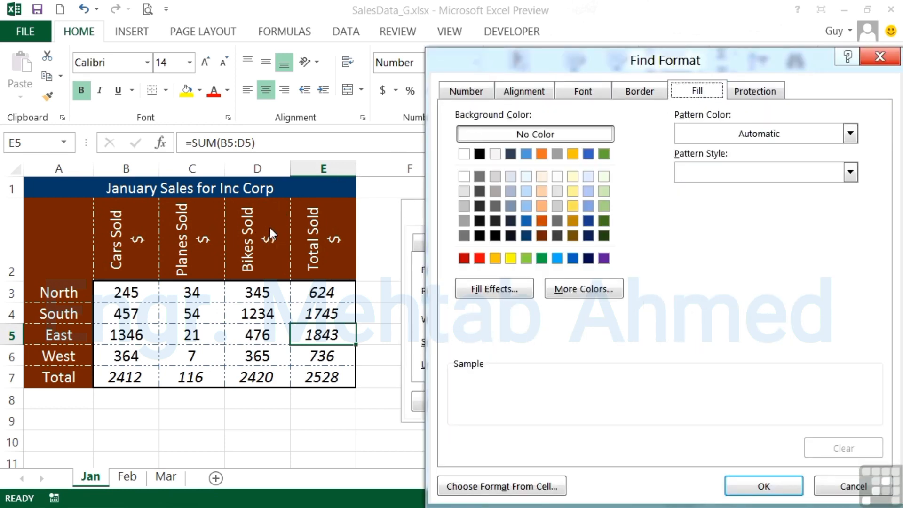
left_click(544, 235)
left_click(772, 486)
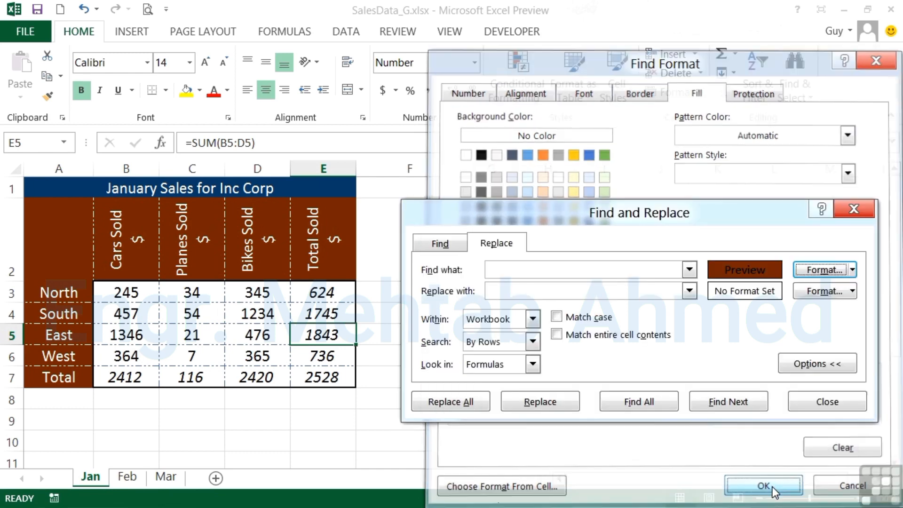
Set the replacement format to a dark green fill
left_click(853, 291)
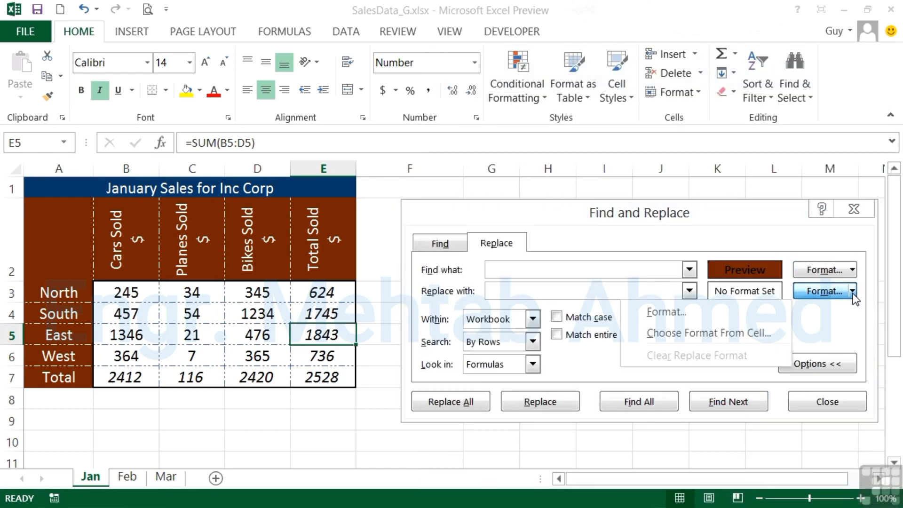
left_click(724, 315)
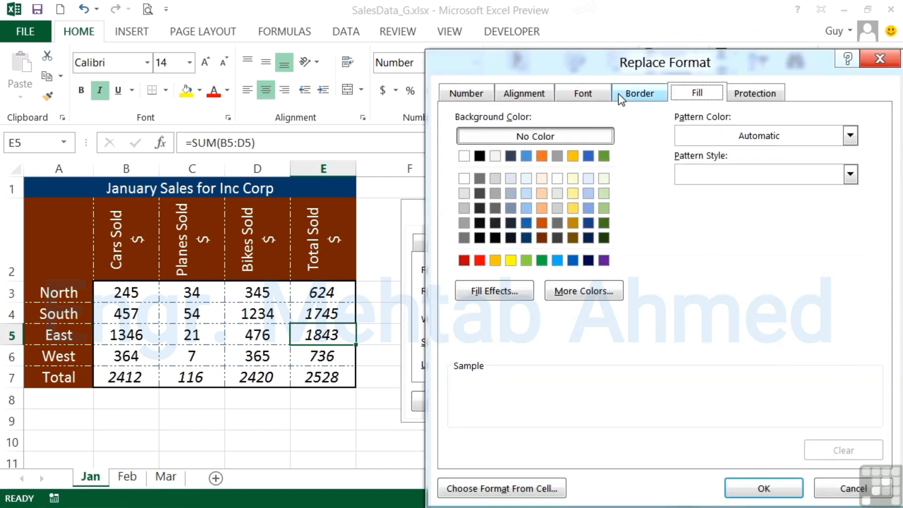
left_click(588, 208)
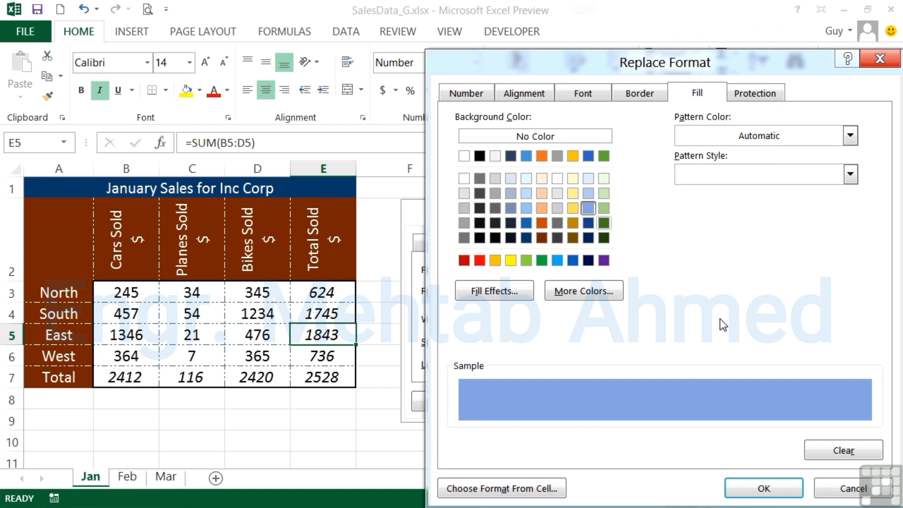
left_click(604, 223)
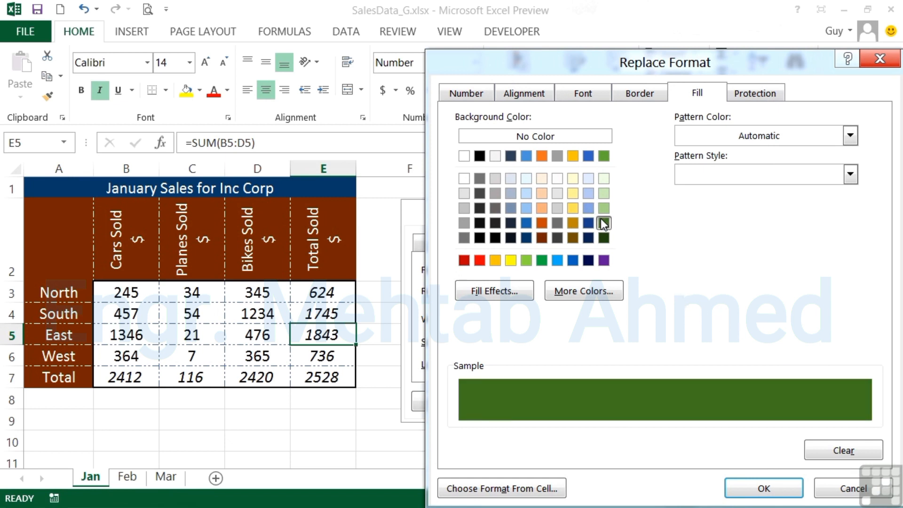
left_click(770, 486)
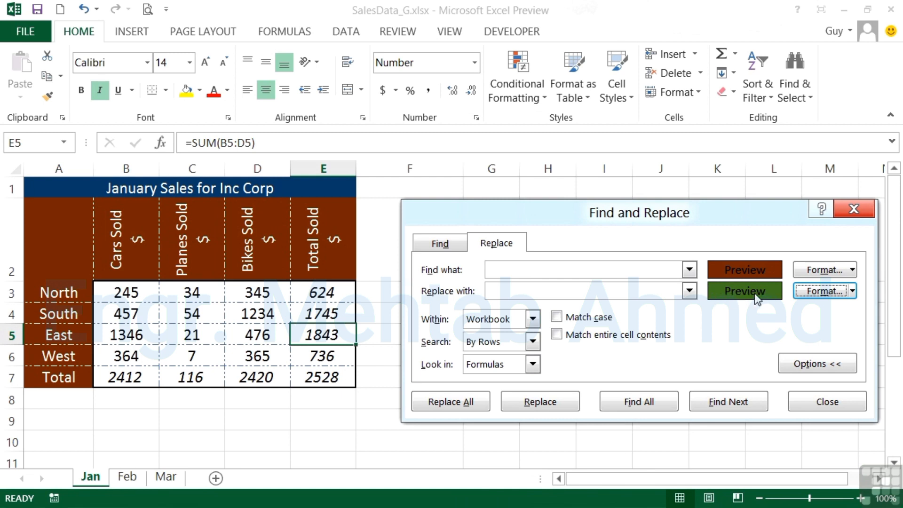
Replace brown fill with green individually in cells A6, A7, A2 and B2 on the Jan sheet, and in all remaining matches across the workbook
left_click(715, 404)
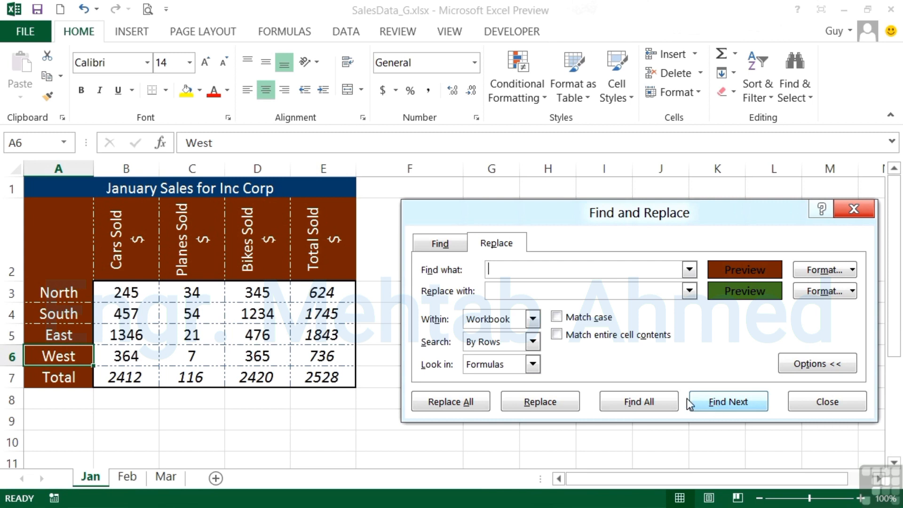
left_click(538, 401)
left_click(537, 402)
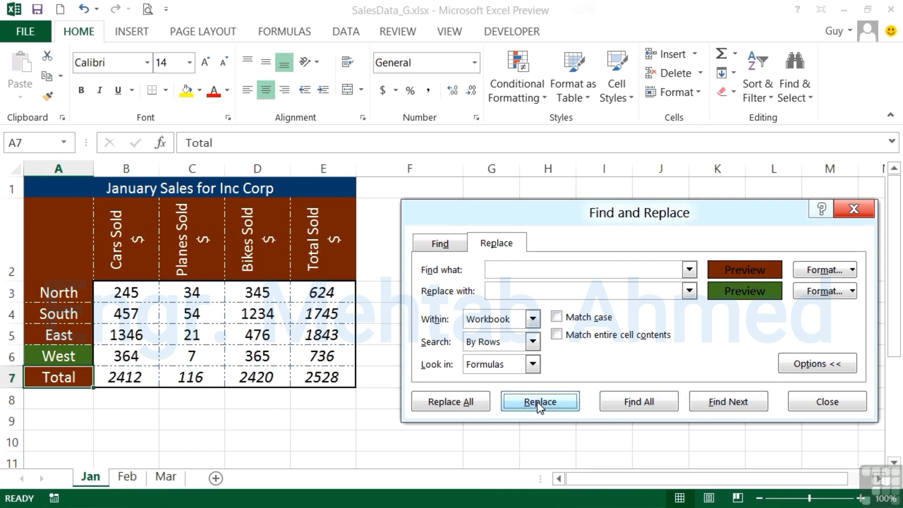
left_click(538, 402)
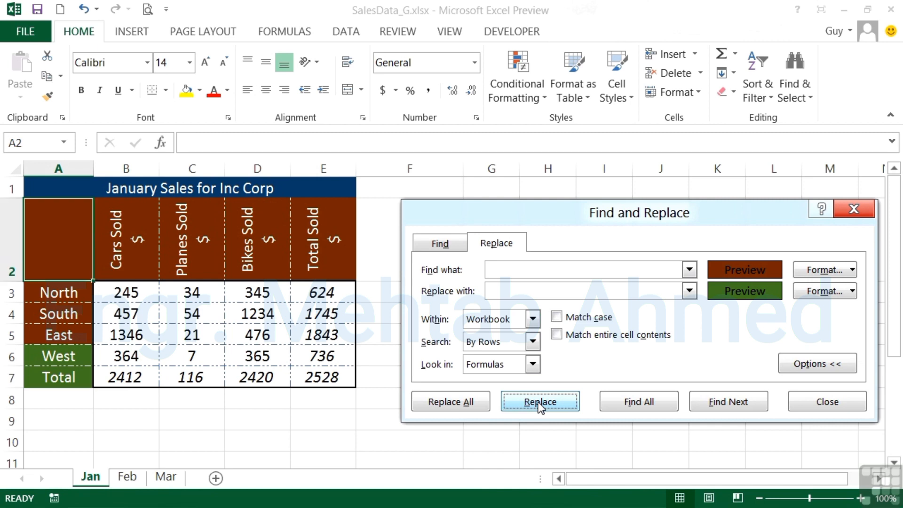
left_click(540, 403)
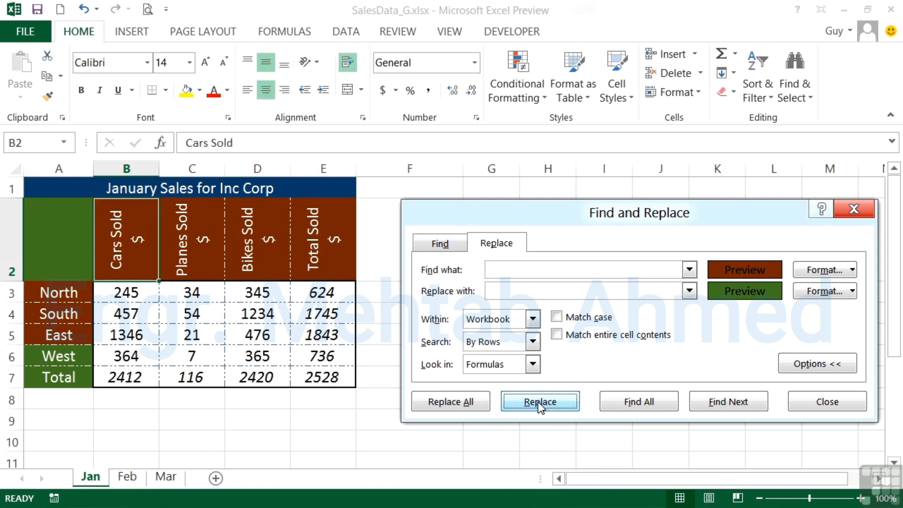
left_click(538, 403)
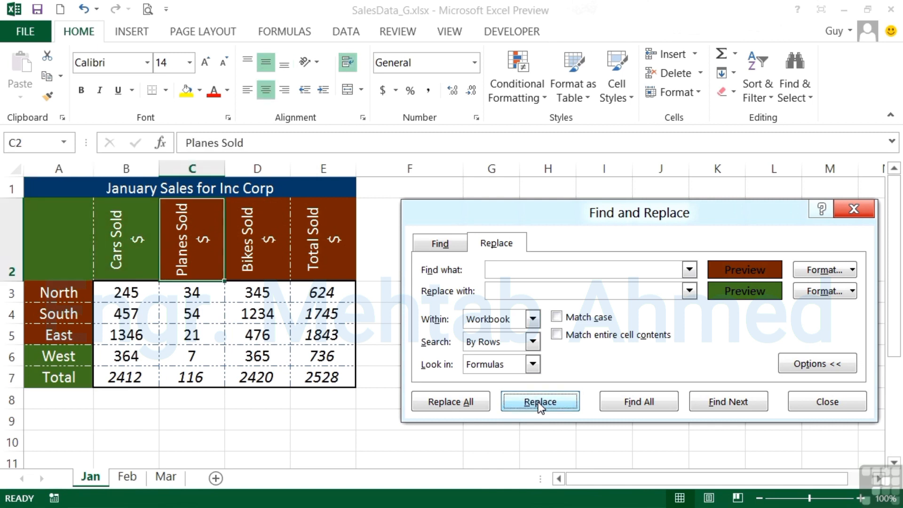
left_click(462, 404)
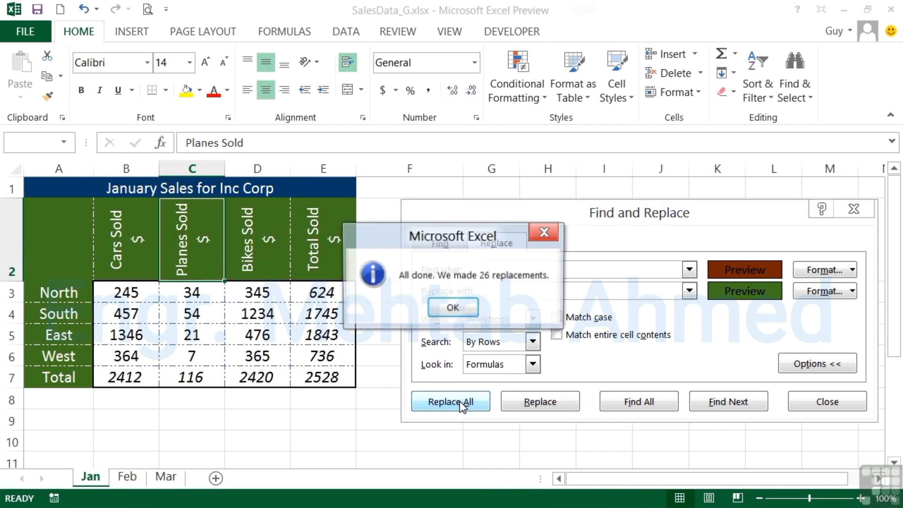
left_click(453, 309)
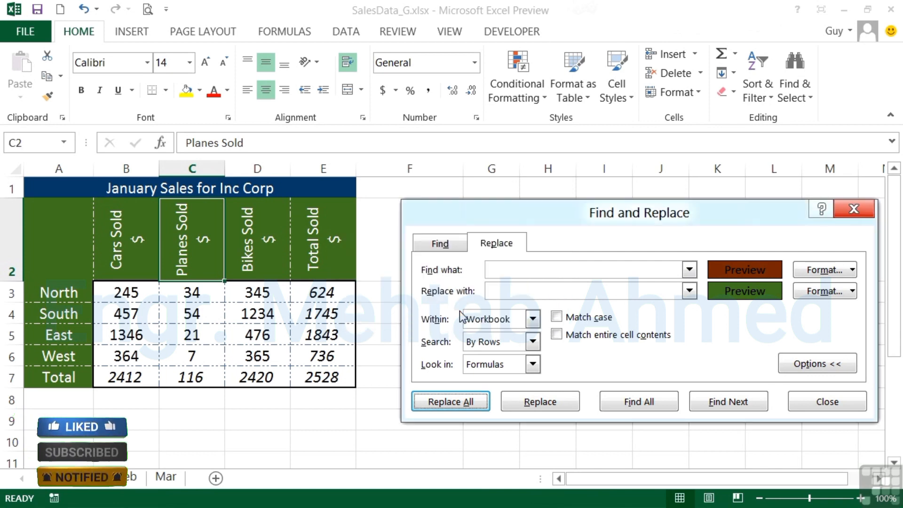